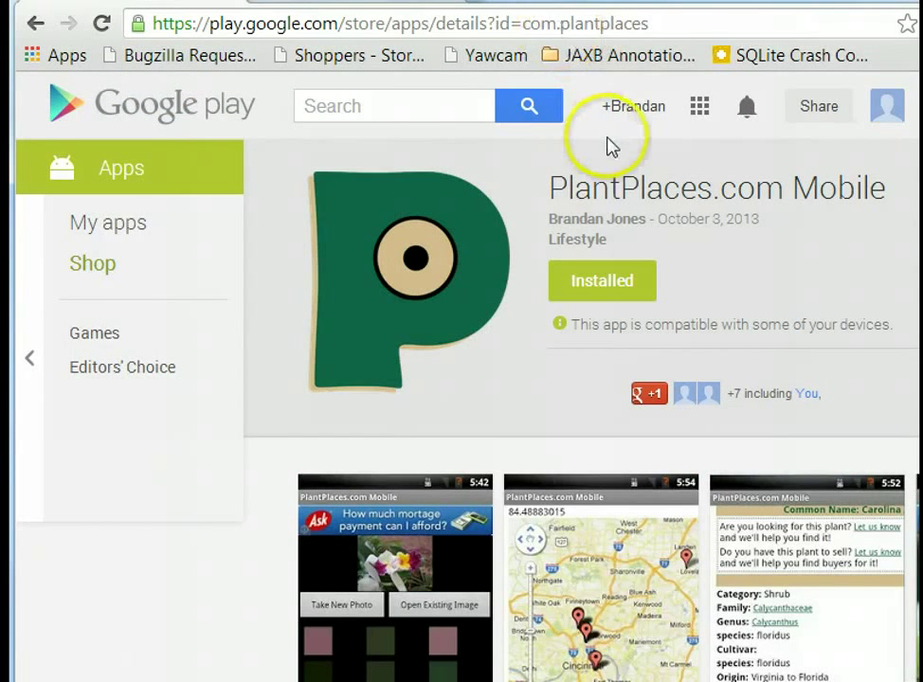
- Switch to the PlantPlaces.com Mobile app in the Android emulator and open Search by Color
drag(551, 189, 718, 199)
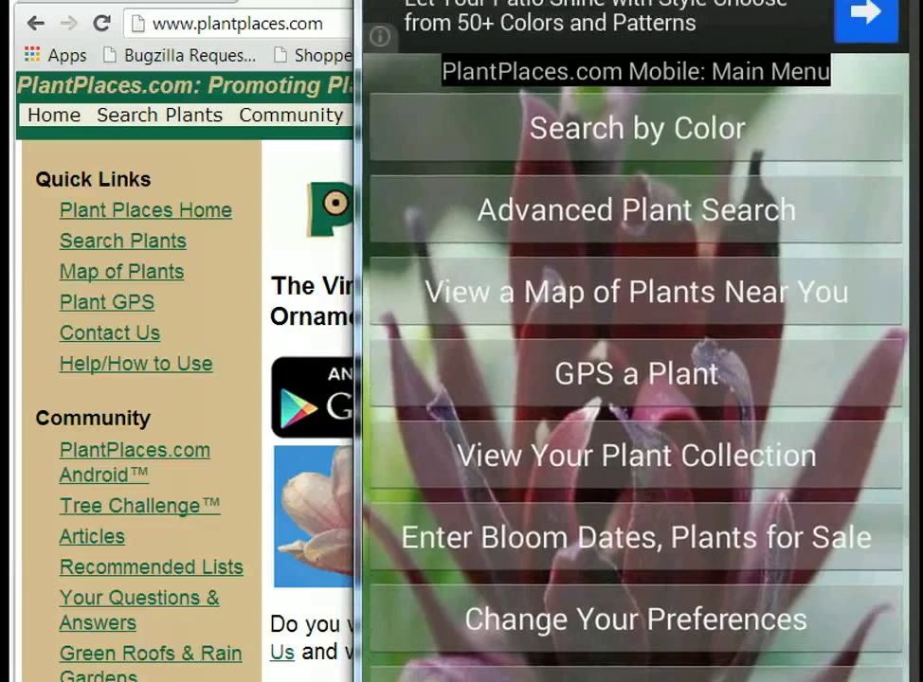
click(794, 142)
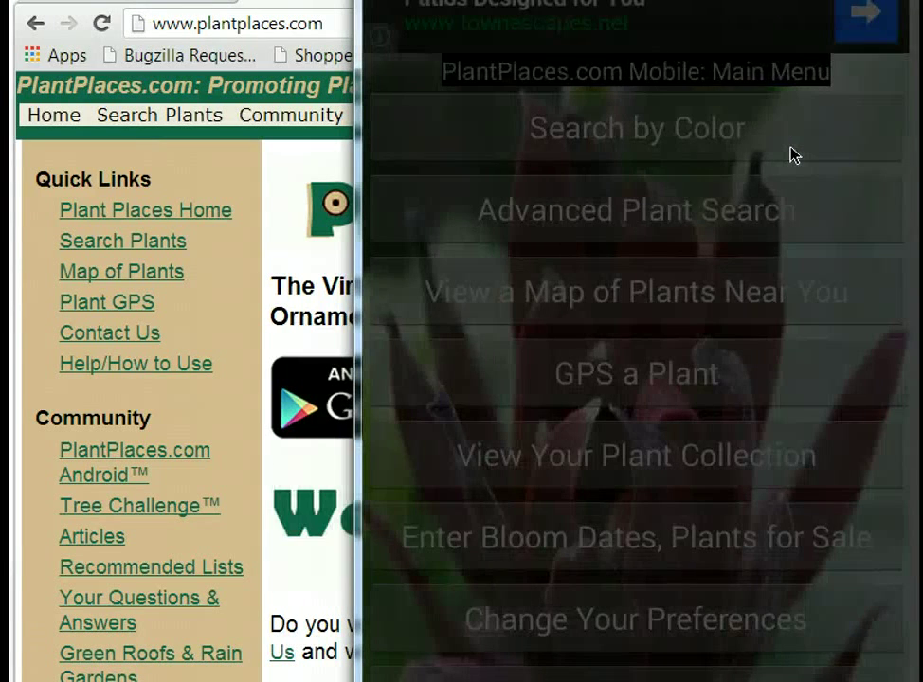
click(832, 87)
click(869, 73)
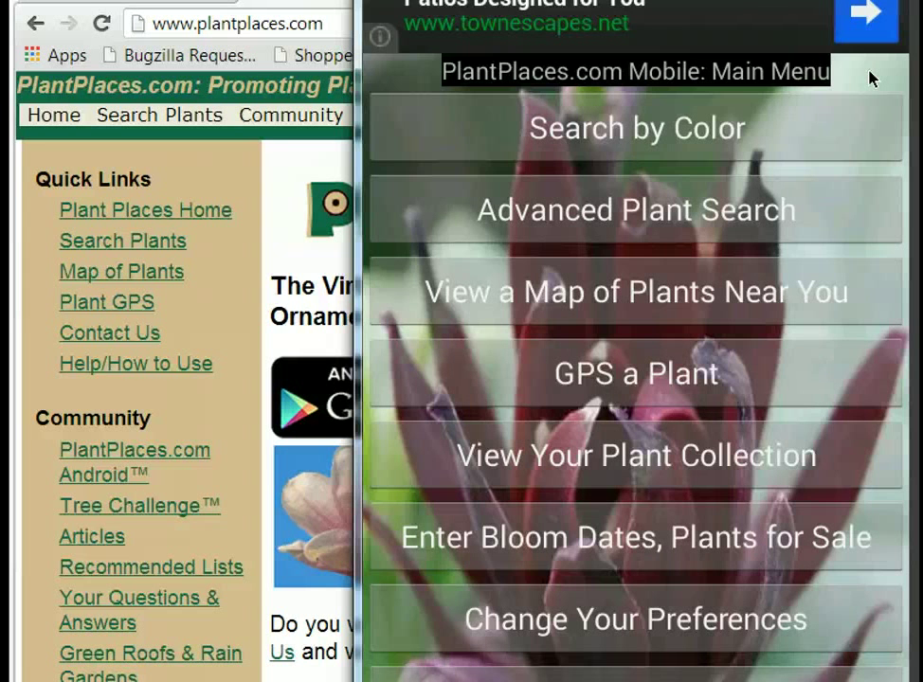
click(843, 123)
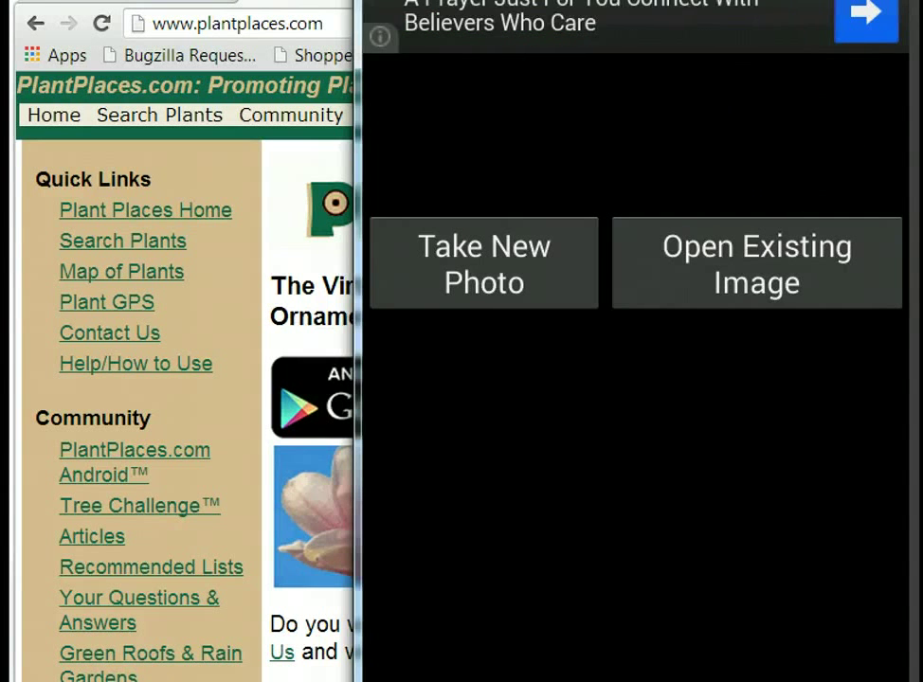
drag(631, 0, 604, 101)
drag(670, 13, 705, 0)
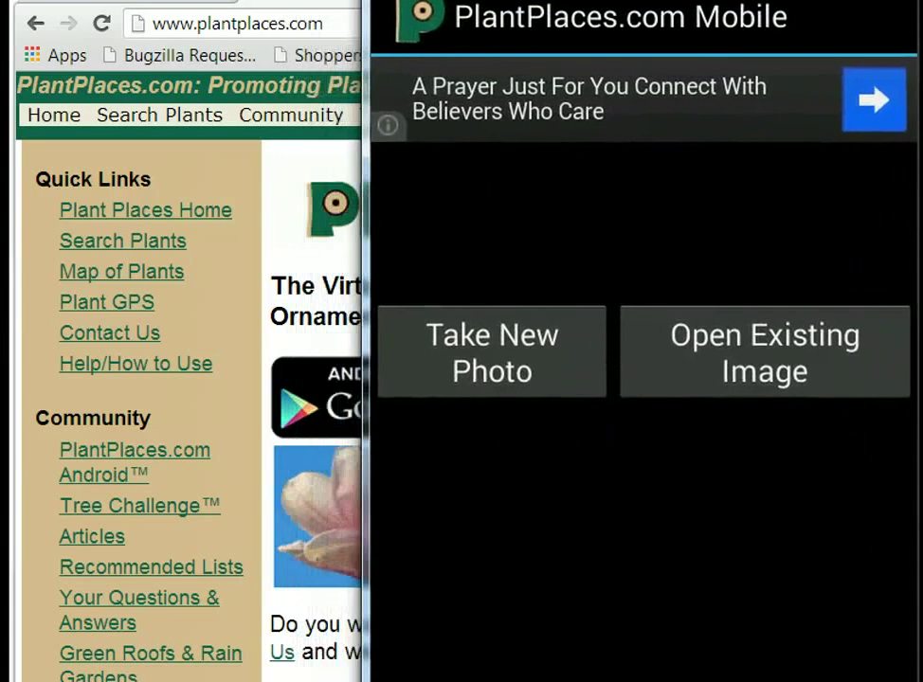
- Open the existing image of pink blossoms against a blue sky as the source for the color search
click(621, 465)
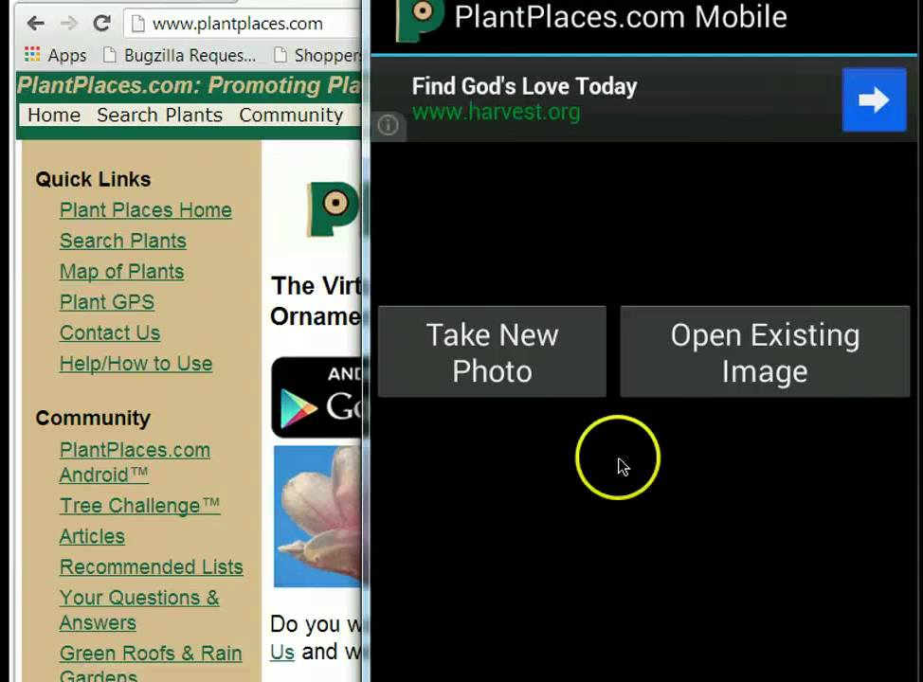
click(746, 398)
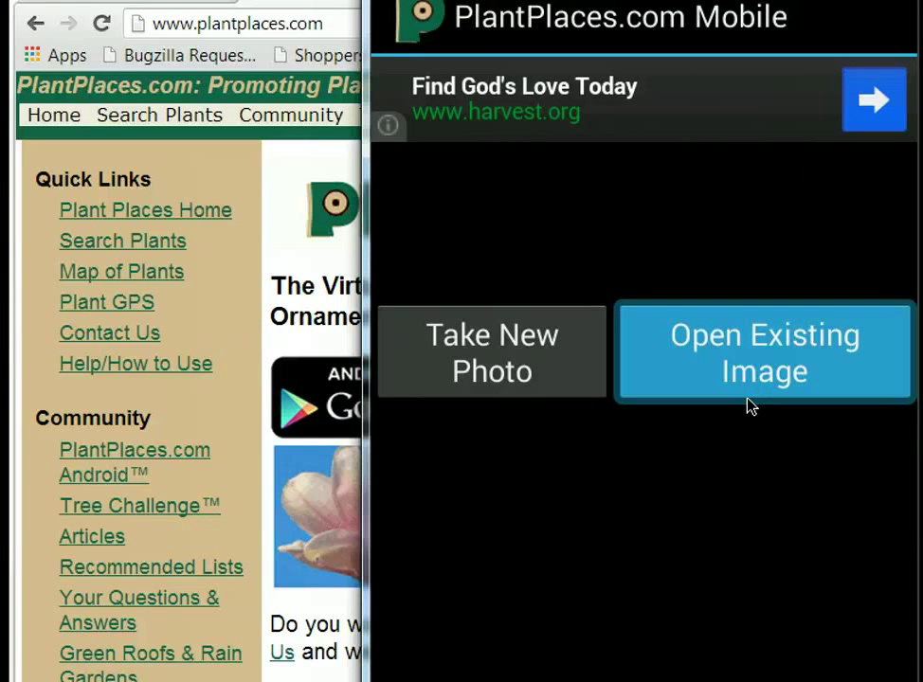
click(731, 140)
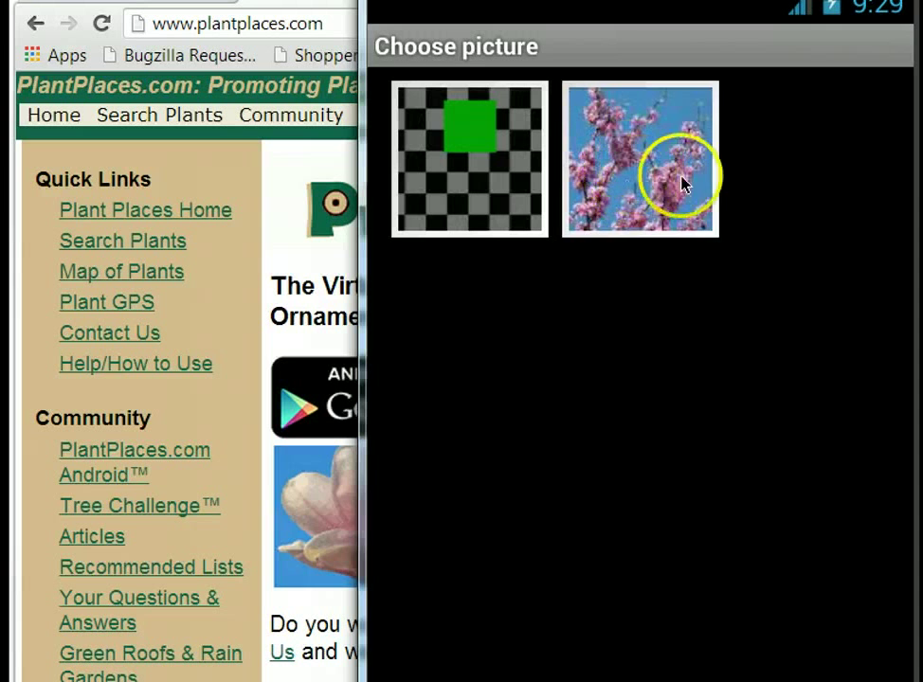
click(700, 196)
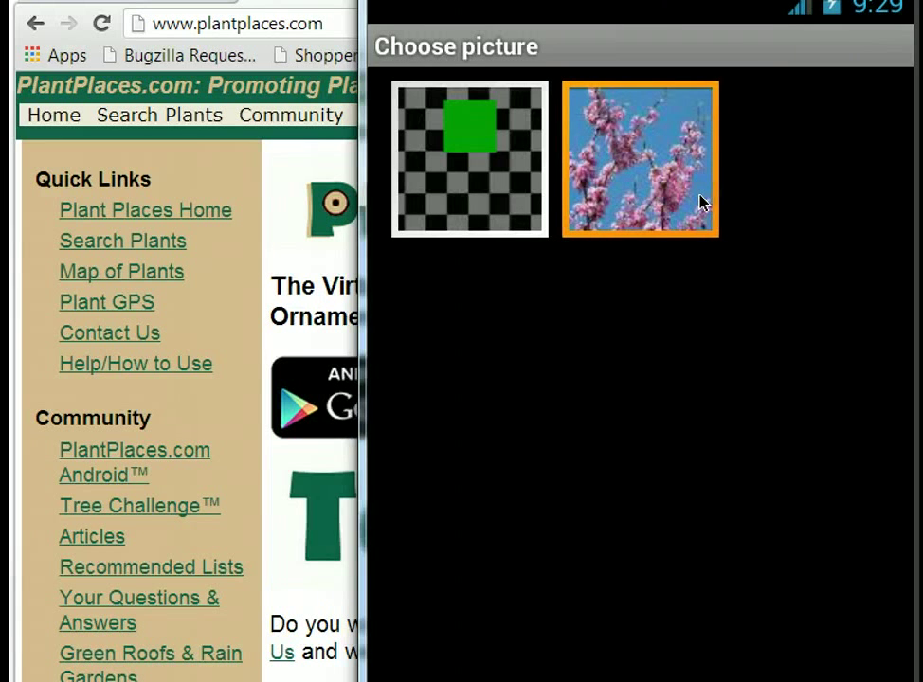
click(747, 450)
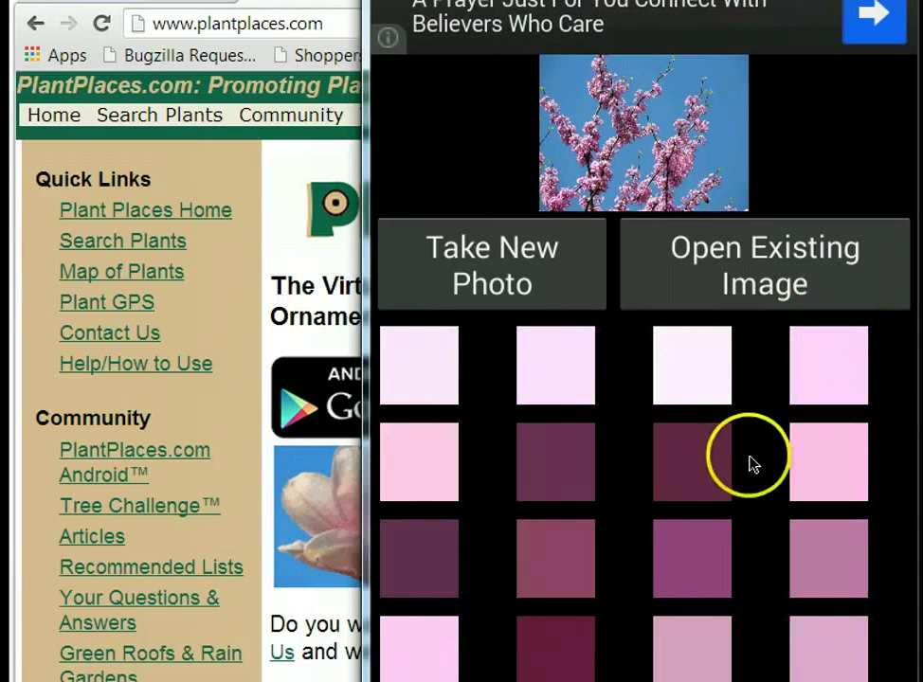
- Search plants by the fourth pink swatch in the second row and open the Magnolia liliiflora 'Nigra' Purple Lily Magnolia entry
click(834, 480)
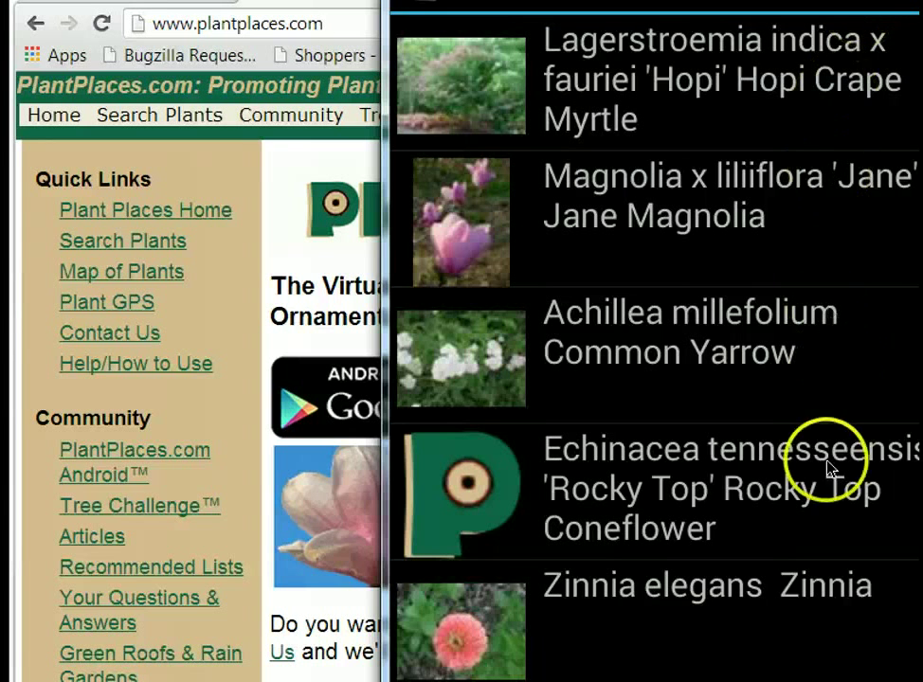
drag(785, 339, 785, 31)
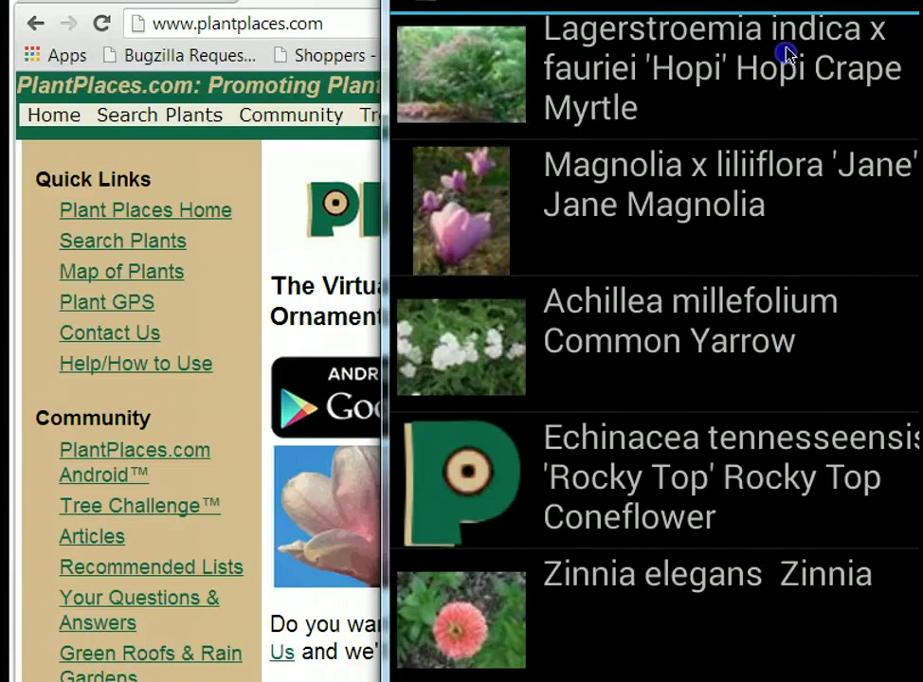
drag(772, 323, 775, 124)
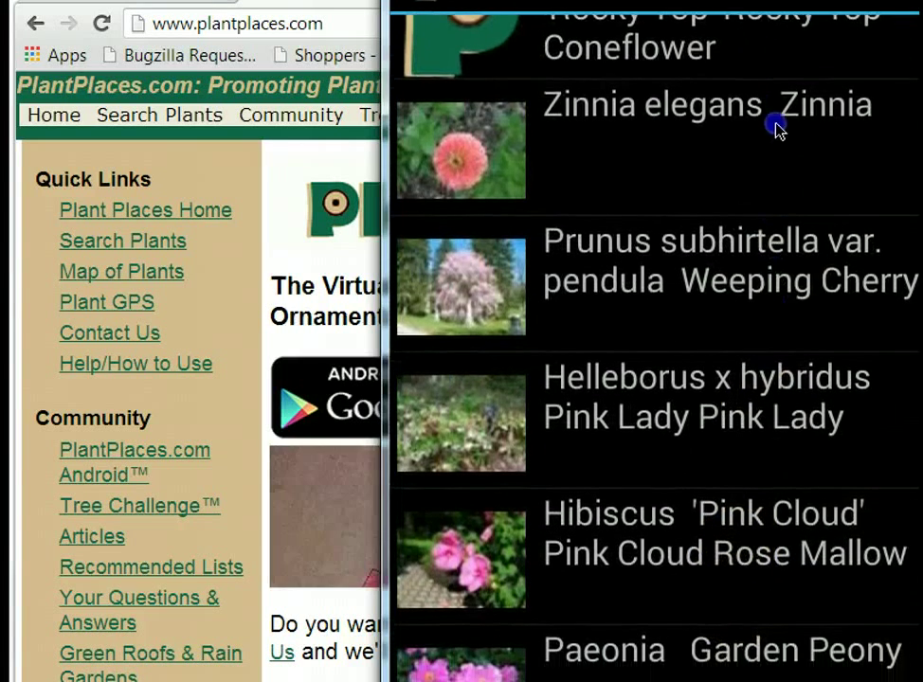
drag(709, 614, 755, 131)
drag(680, 588, 737, 179)
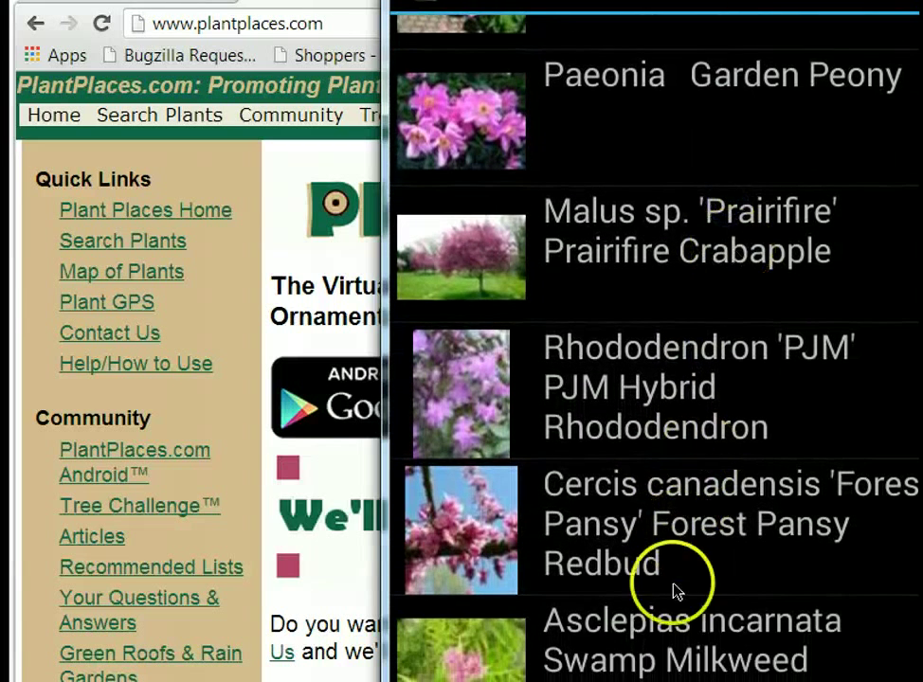
drag(675, 595, 737, 92)
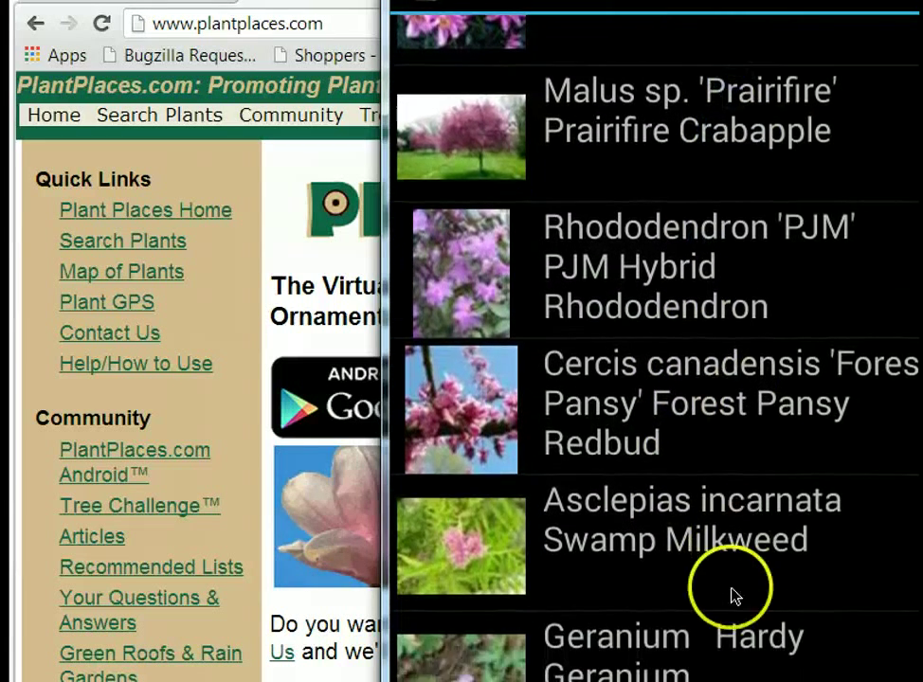
drag(732, 594, 730, 317)
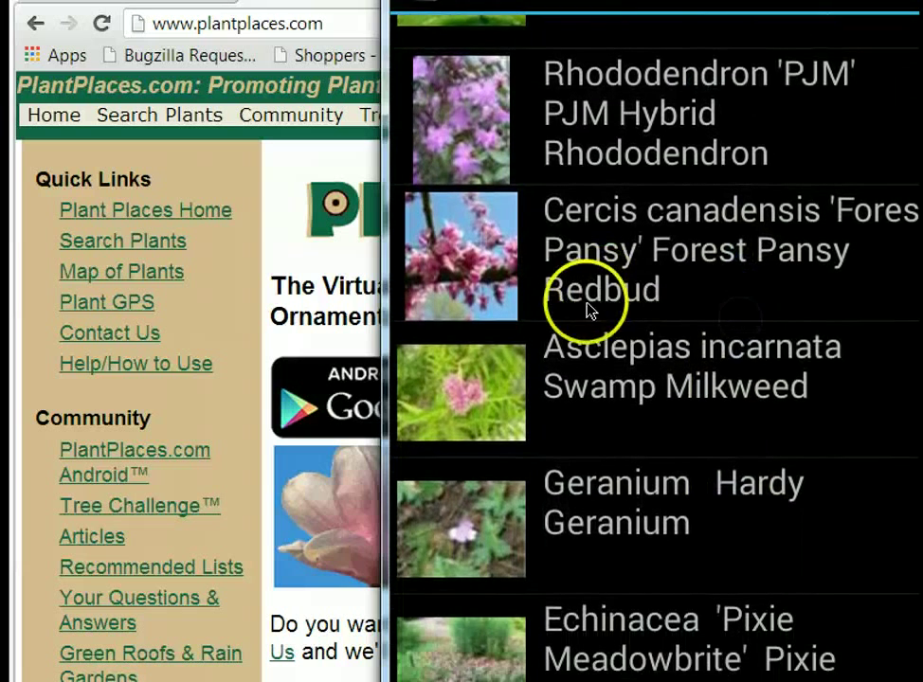
drag(654, 540, 728, 109)
drag(744, 631, 796, 100)
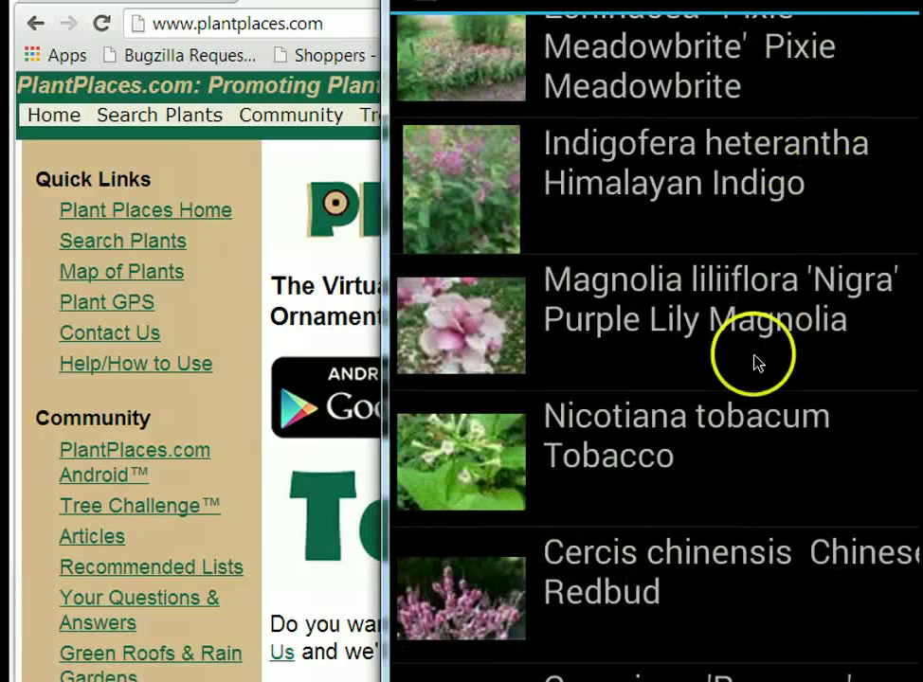
click(641, 326)
click(758, 538)
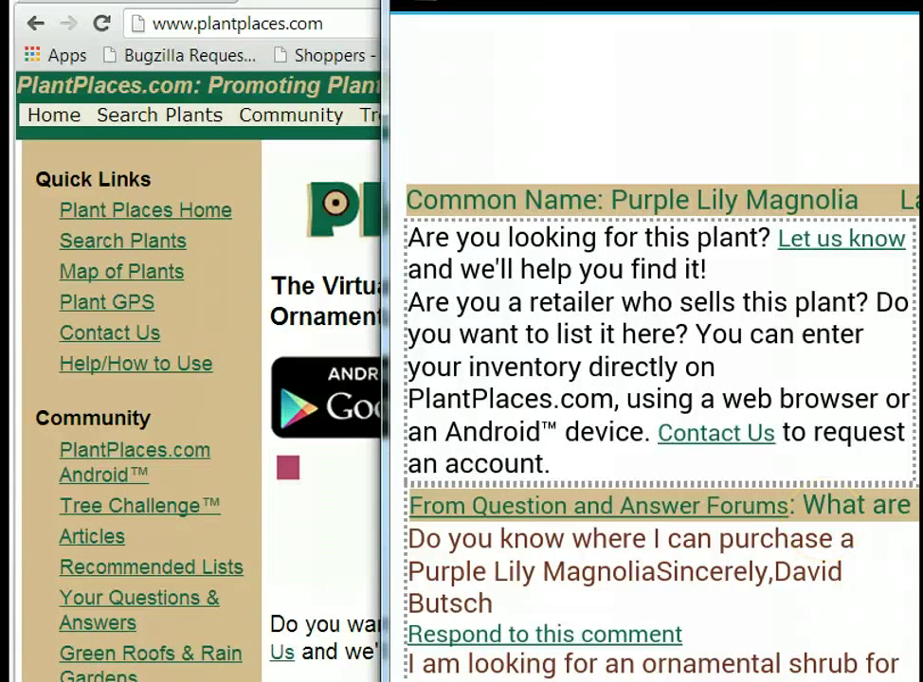
- Examine the Purple Lily Magnolia page, including its forum questions, plant facts, bloom history and flower photos
click(800, 642)
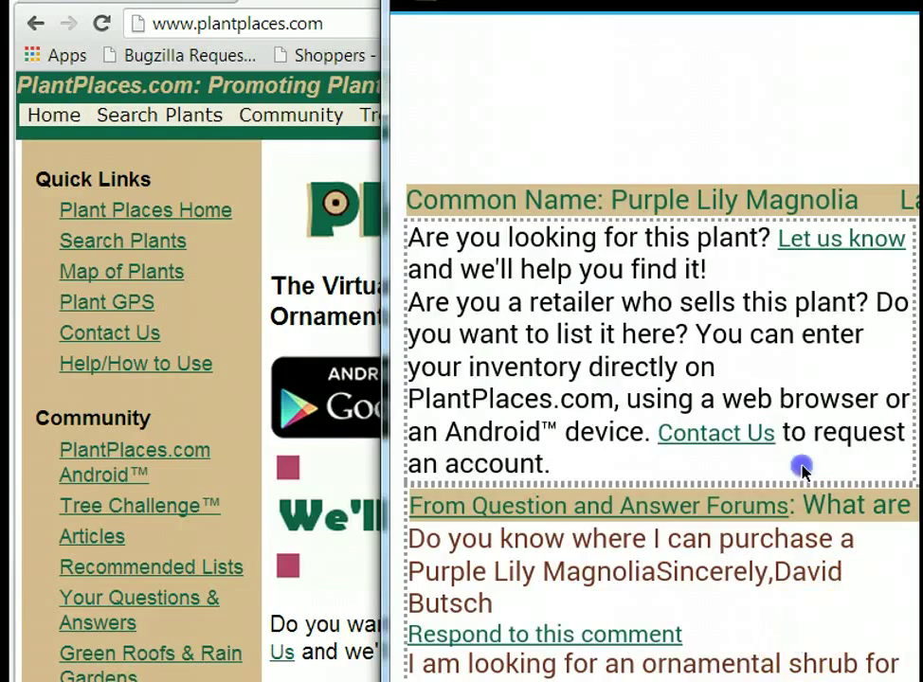
drag(801, 469, 838, 161)
click(741, 516)
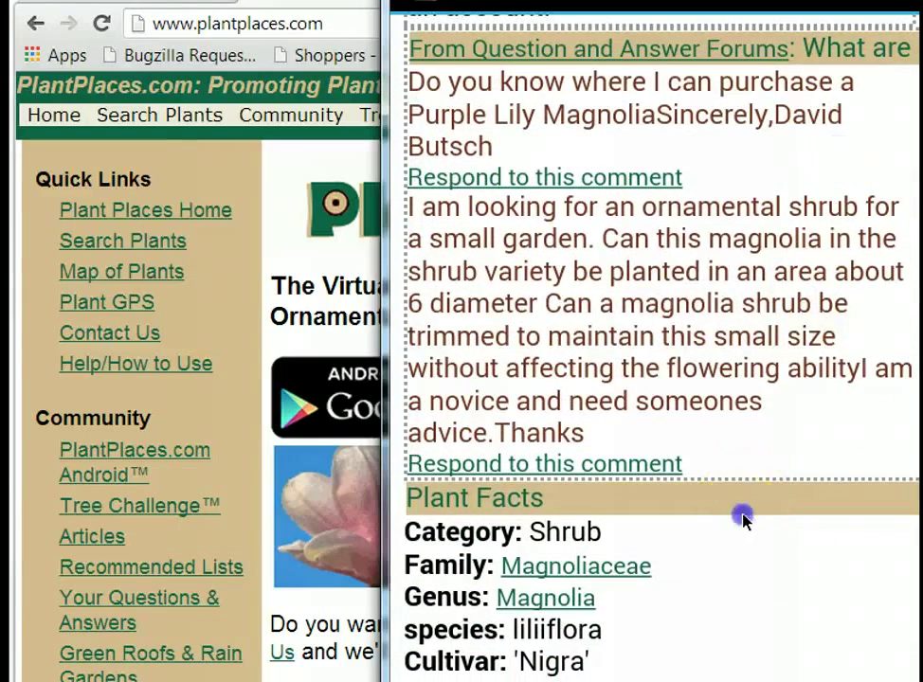
drag(742, 517, 779, 170)
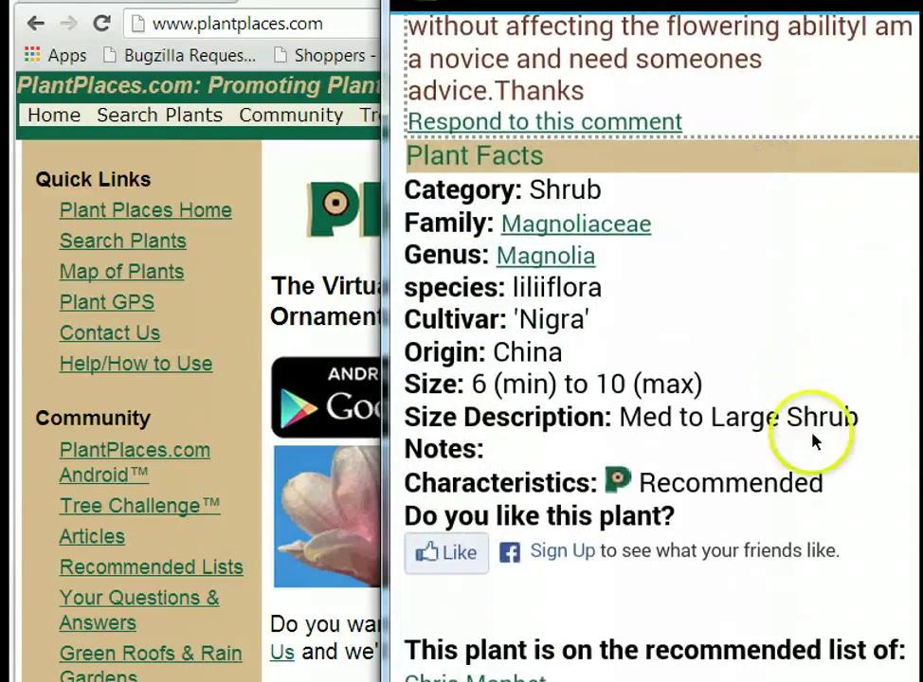
drag(832, 412, 816, 181)
mouse_move(816, 500)
mouse_down()
mouse_move(836, 492)
mouse_move(834, 72)
mouse_up()
click(804, 406)
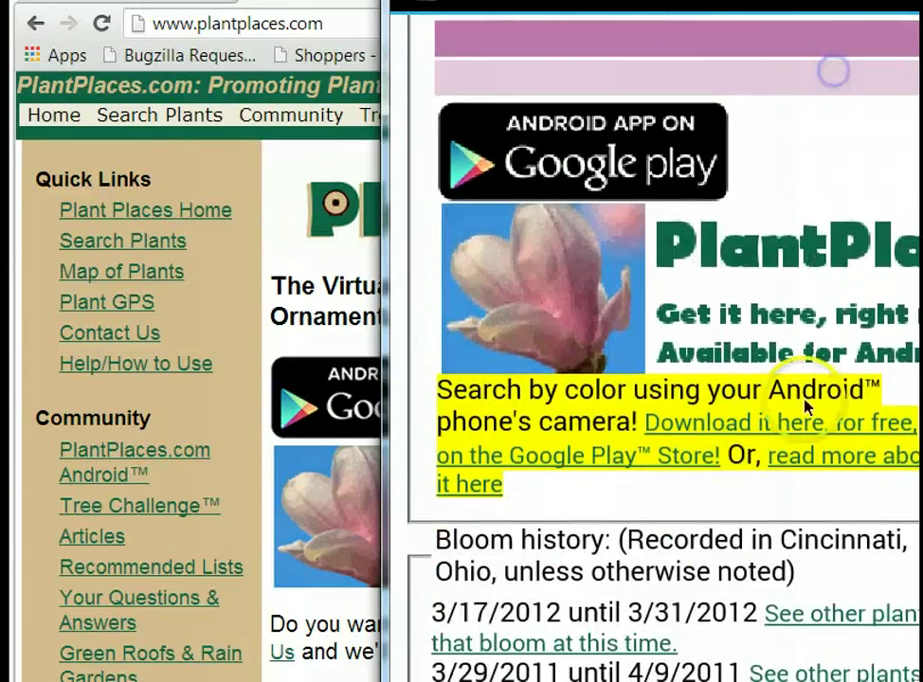
drag(809, 588, 842, 96)
drag(755, 548, 789, 117)
drag(767, 490, 777, 144)
mouse_move(779, 654)
mouse_down()
mouse_move(690, 388)
mouse_move(550, 151)
mouse_up()
drag(636, 394, 529, 165)
drag(659, 509, 623, 230)
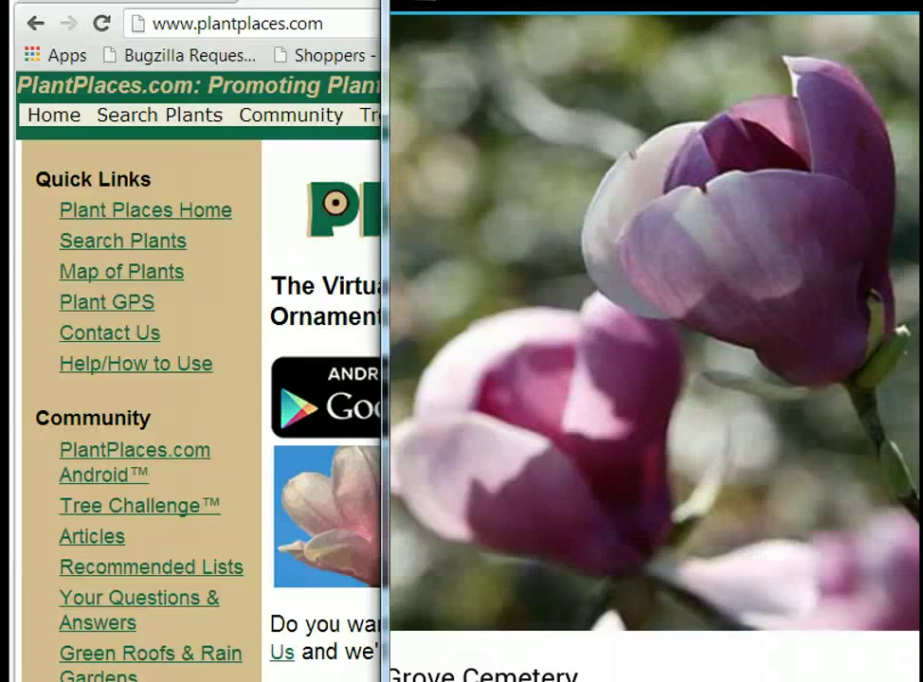
- Go back from the plant page through the results and color swatches to the app's main menu
key(Escape)
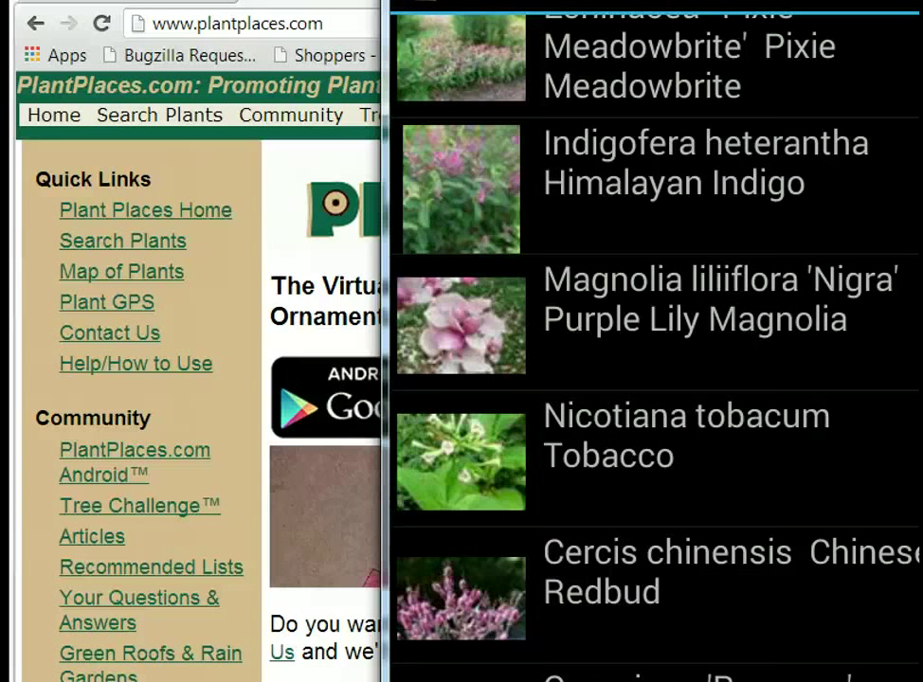
key(Escape)
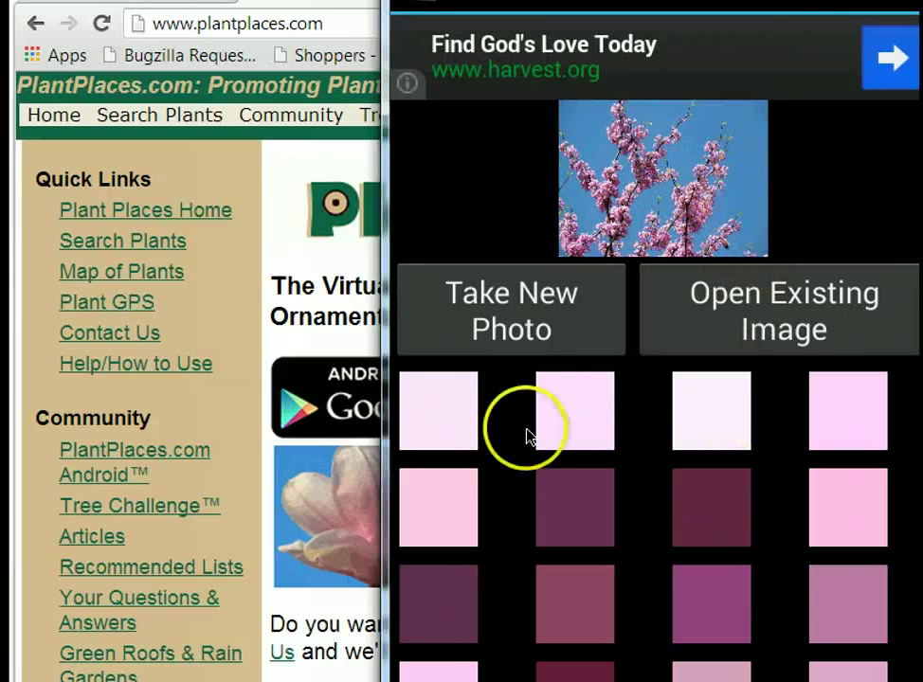
drag(654, 4, 567, 0)
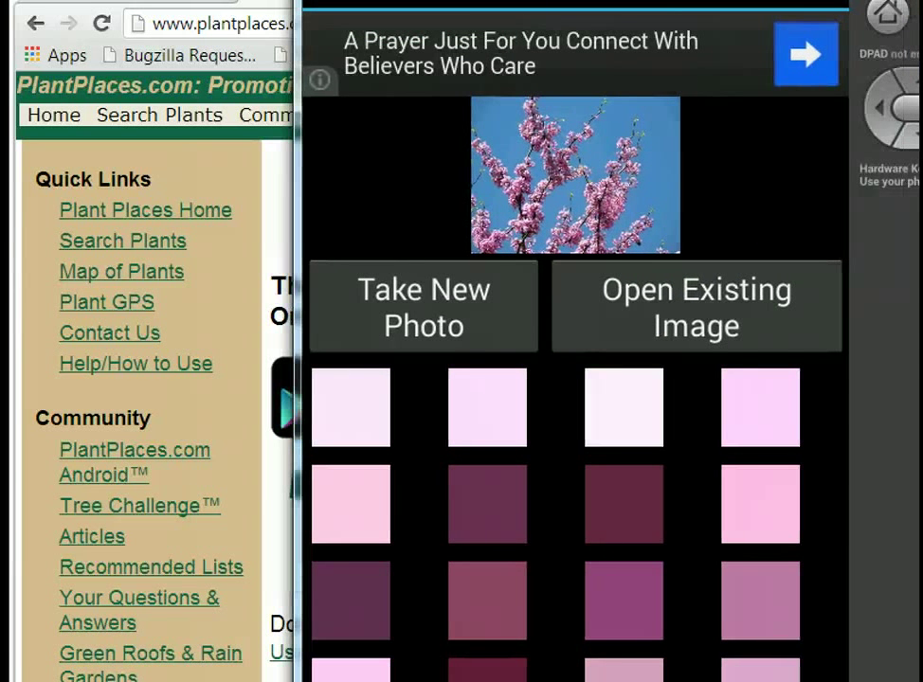
click(913, 328)
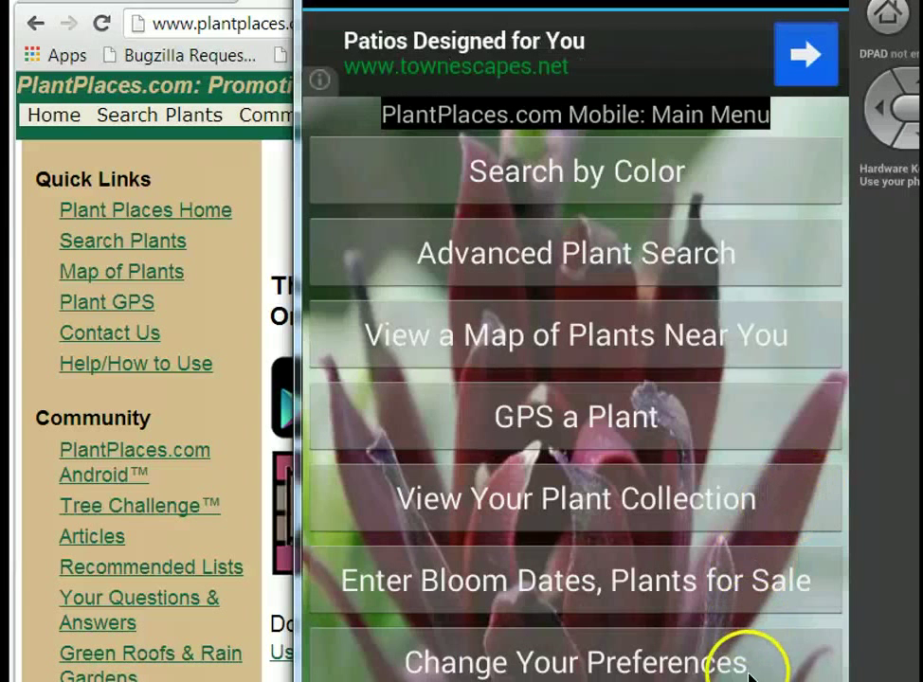
- Open the app's preferences and turn off Filter Colors
click(749, 668)
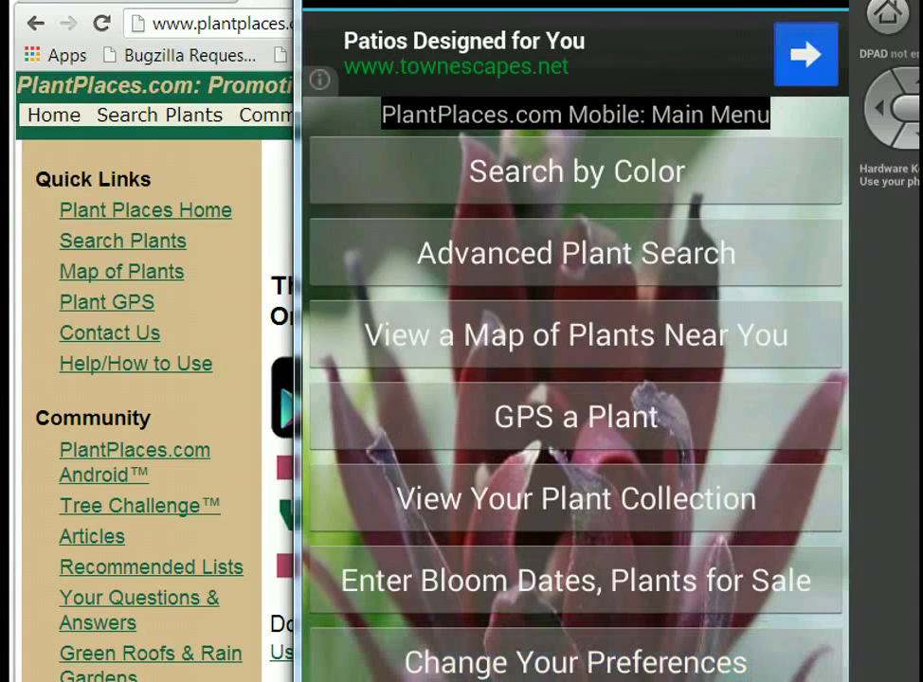
drag(815, 5, 821, 0)
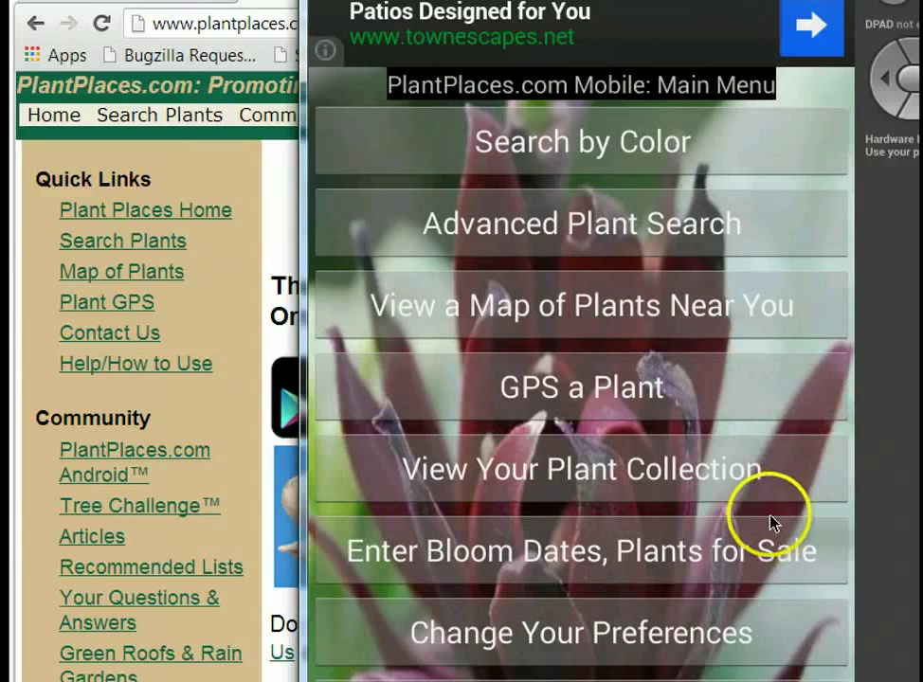
click(771, 521)
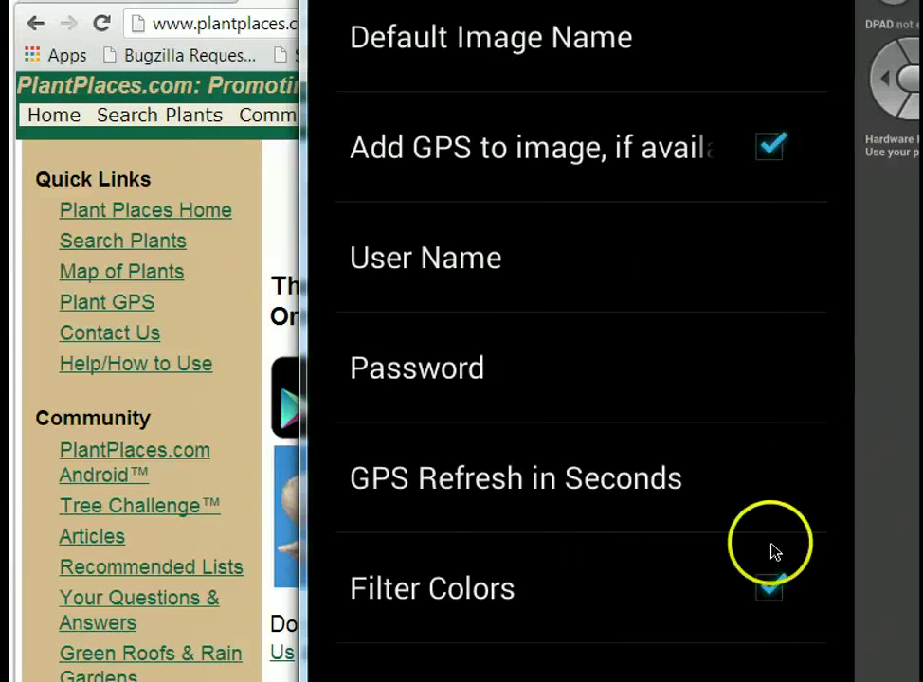
click(774, 594)
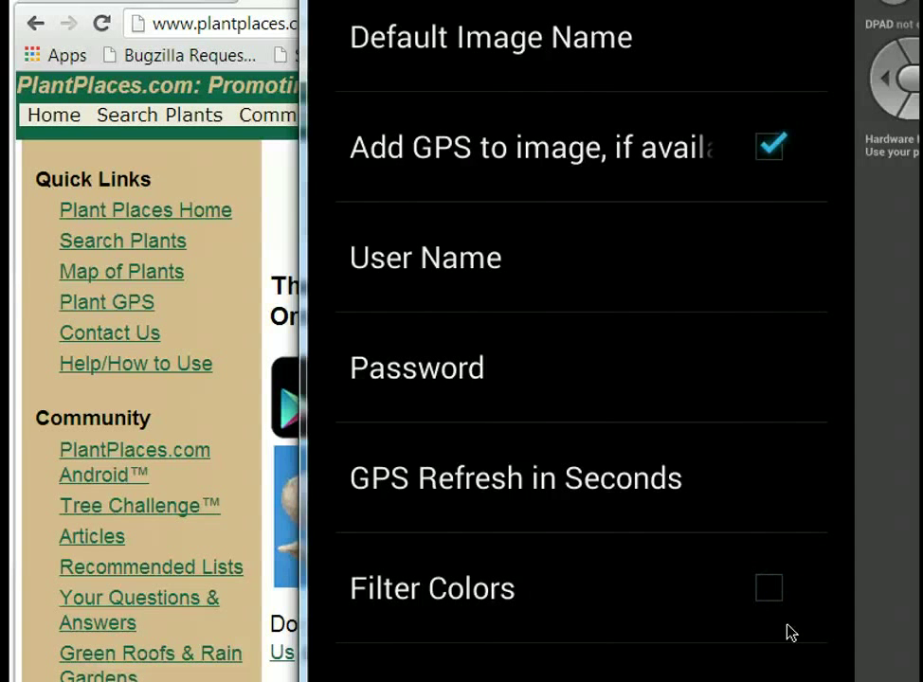
- Leave the preferences and reopen Search by Color from the main menu
click(822, 268)
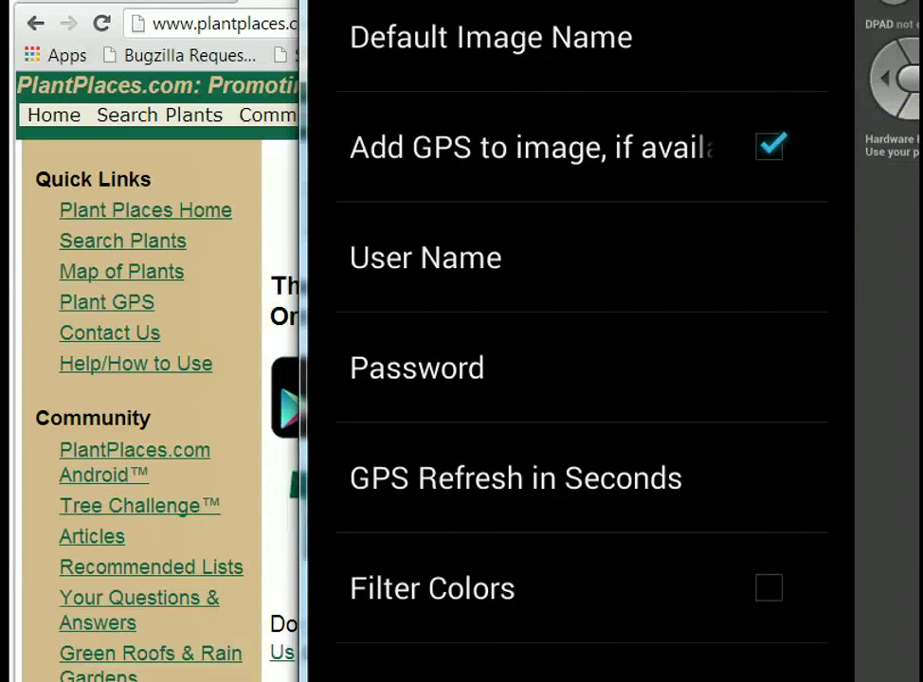
click(730, 423)
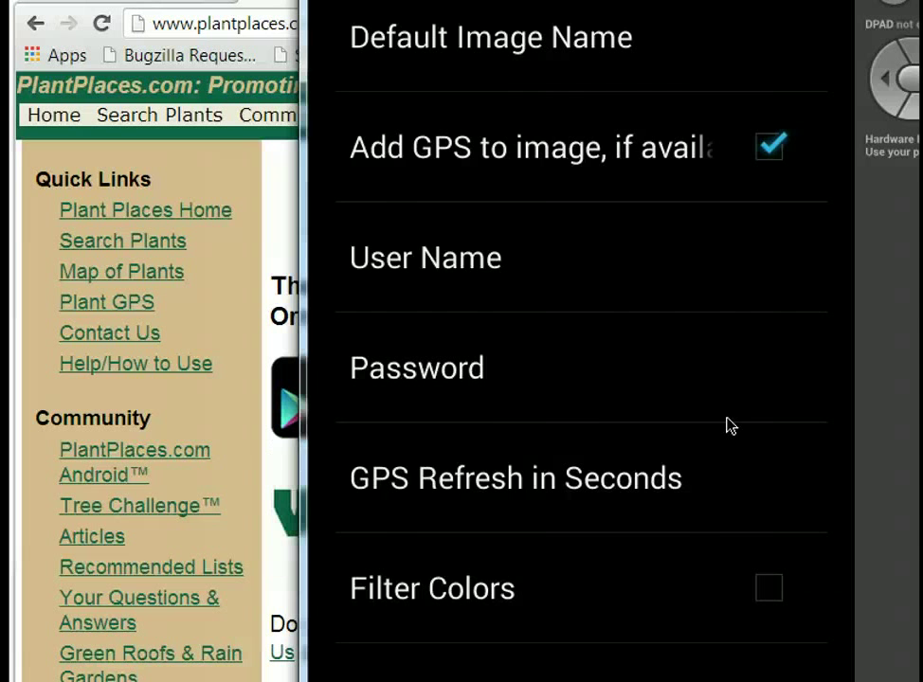
key(Escape)
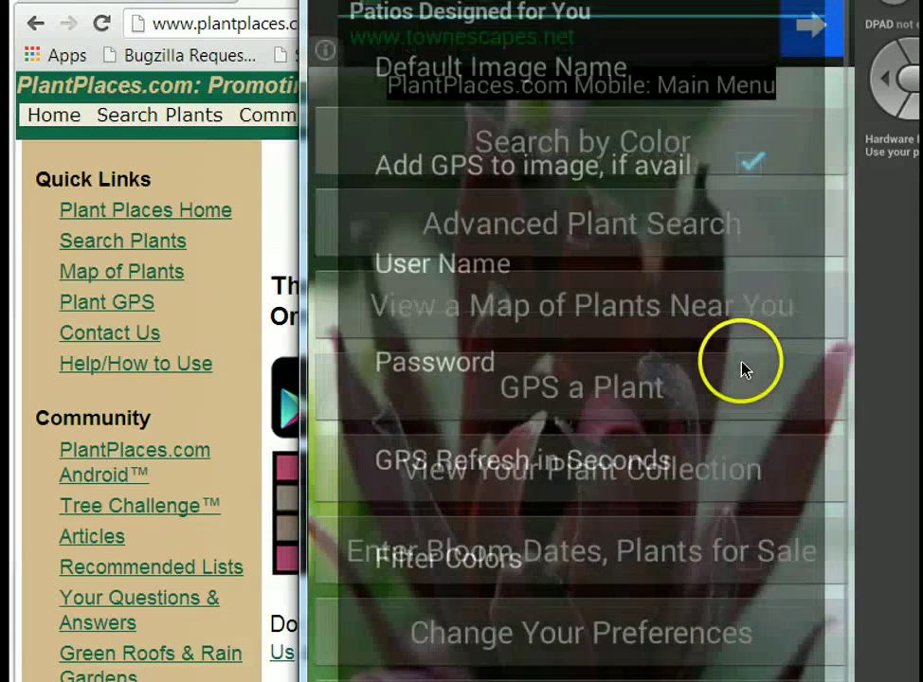
click(683, 158)
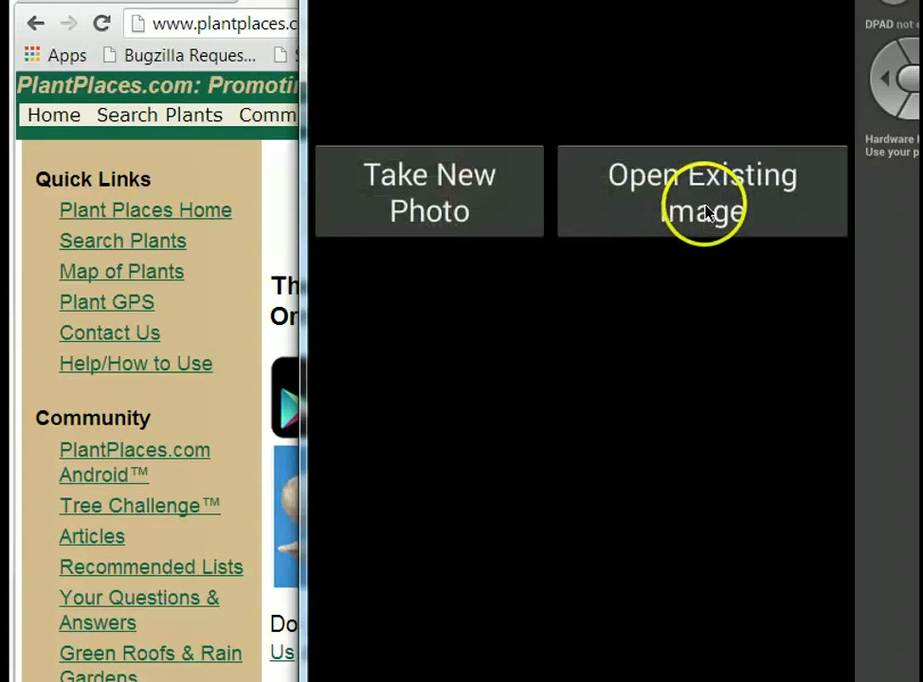
- Load the existing photo of pink blossoms against a blue sky to extract its unfiltered color swatches
click(704, 213)
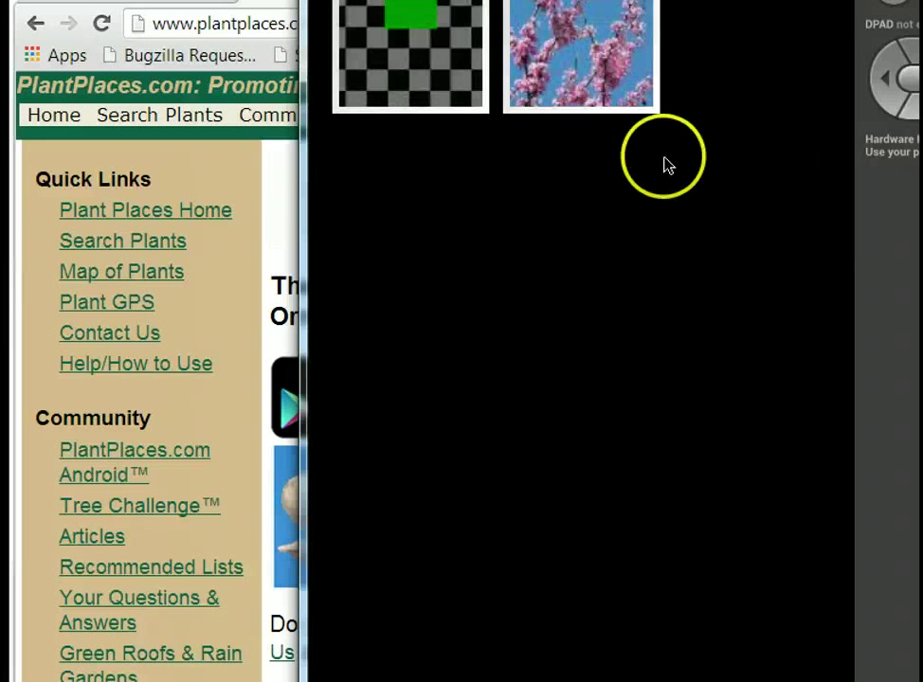
click(602, 68)
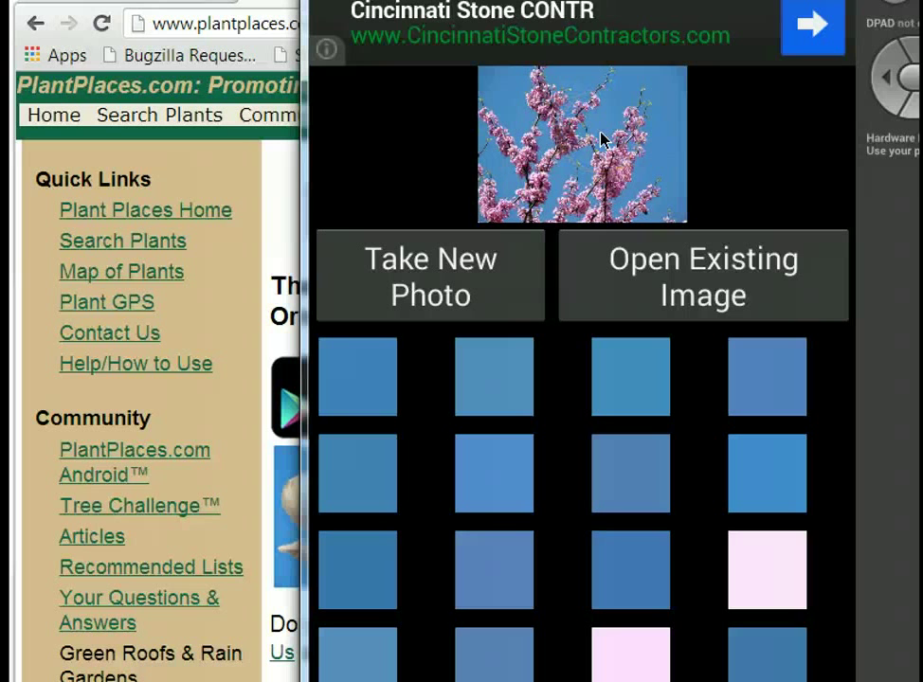
click(610, 104)
click(817, 25)
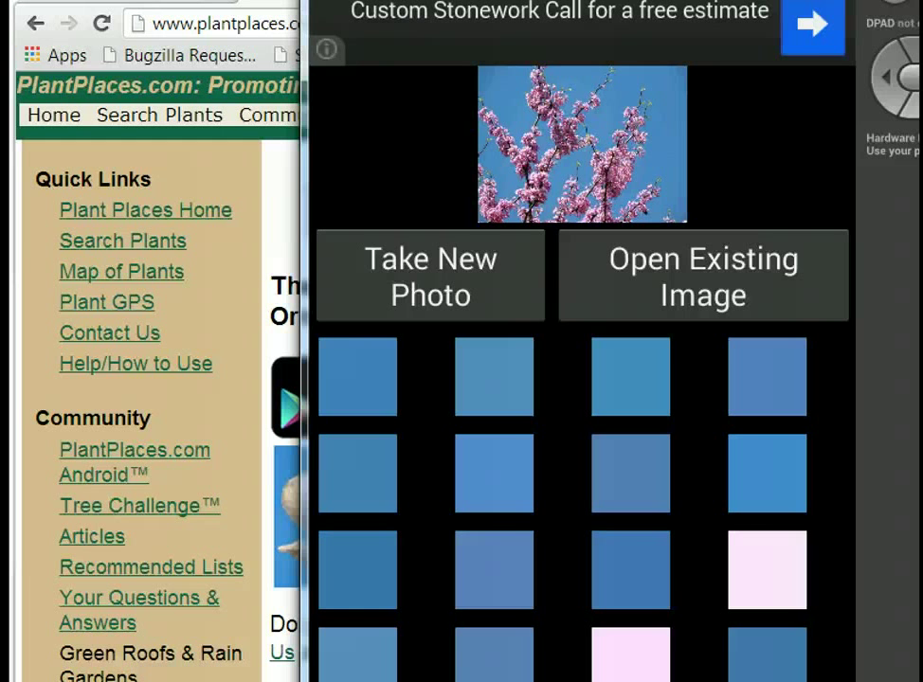
- Return to the app's main menu, then switch from the emulator to the PlantPlaces.com Mobile page on Google Play in the browser
key(Escape)
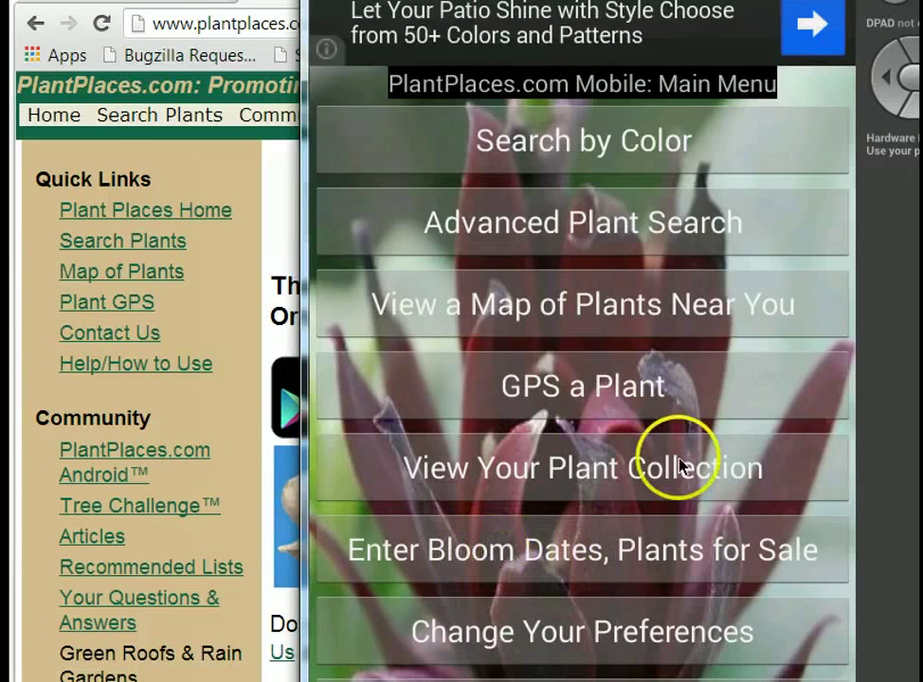
drag(581, 2, 922, 30)
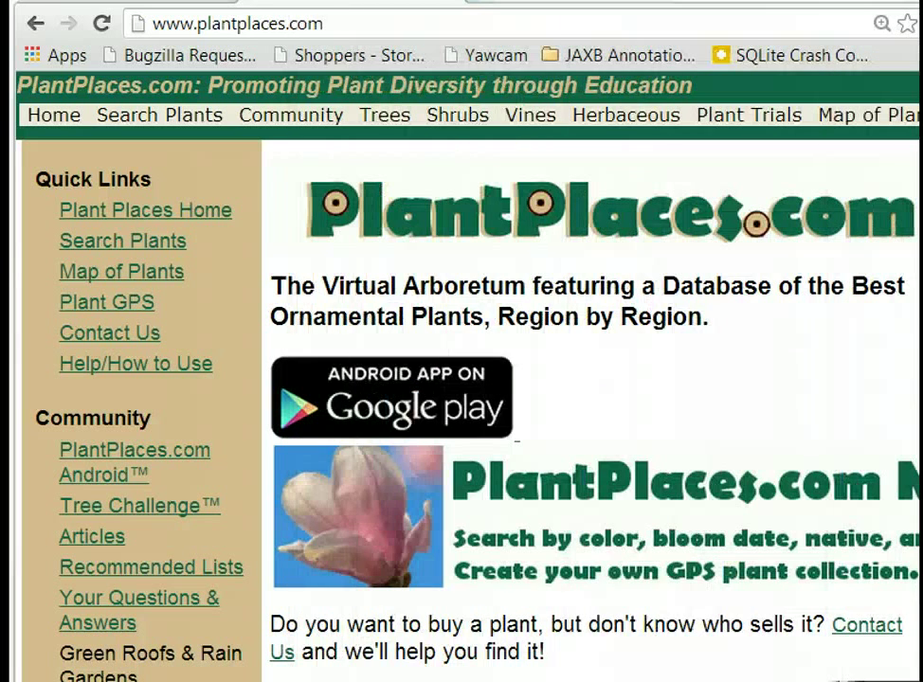
click(123, 3)
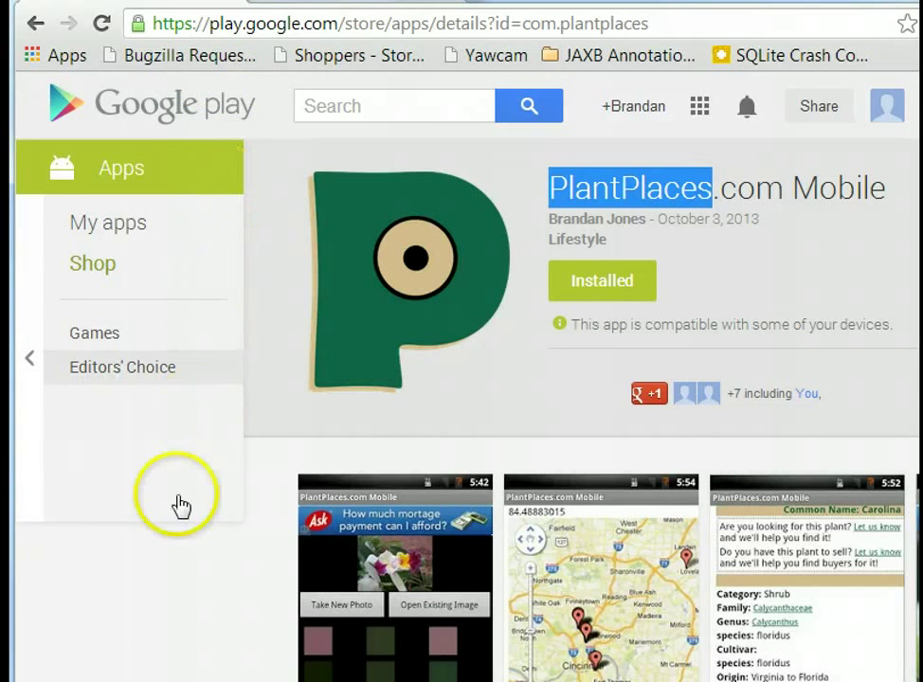
- Examine the Google Play listing's description, reviews, update notes, additional information and developer contact links
scroll(189, 432, down, 12)
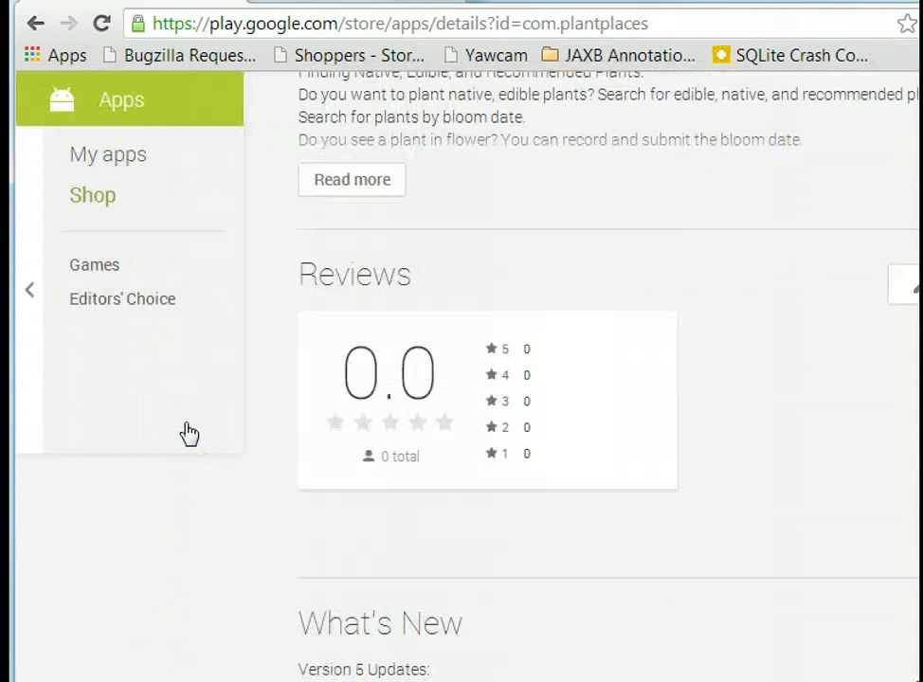
scroll(189, 433, up, 12)
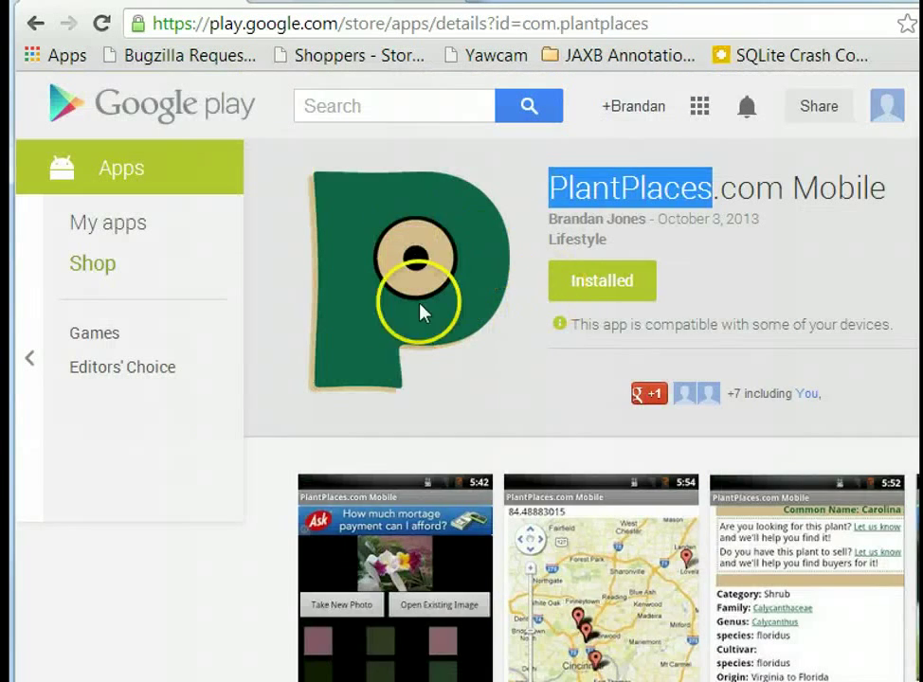
scroll(419, 311, down, 6)
scroll(423, 315, down, 14)
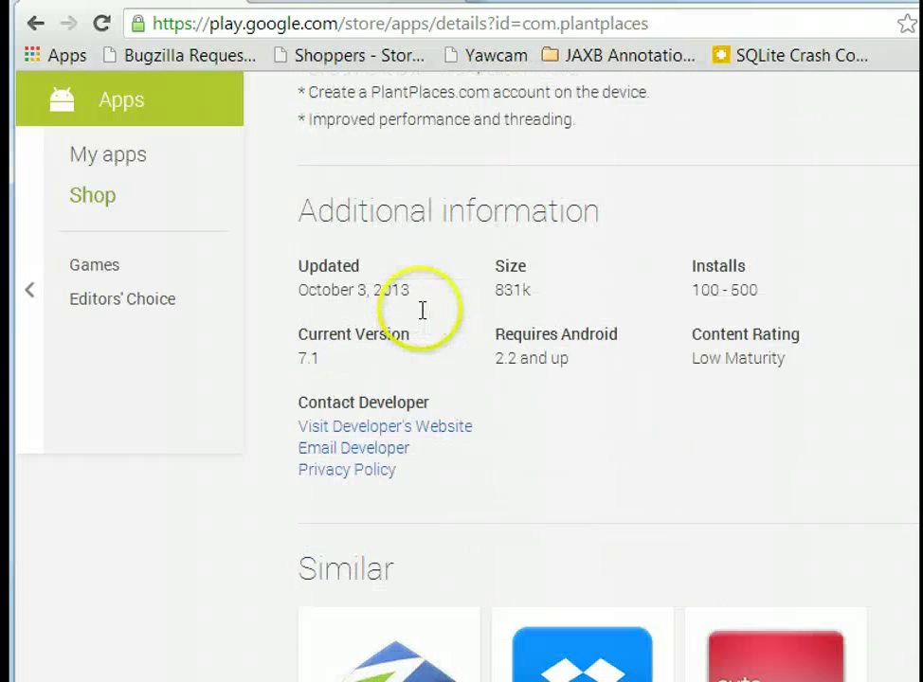
click(348, 457)
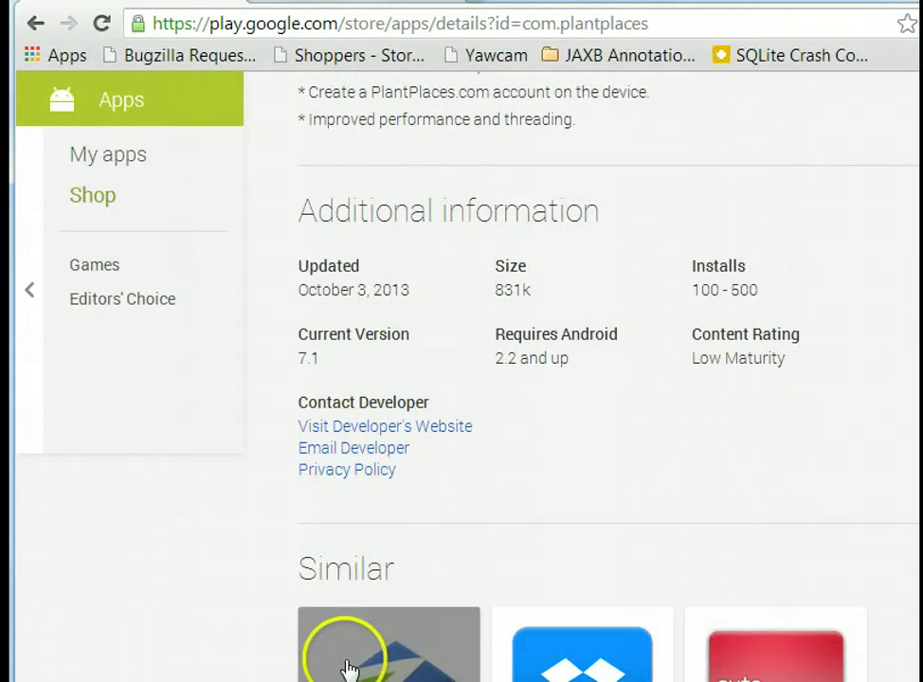